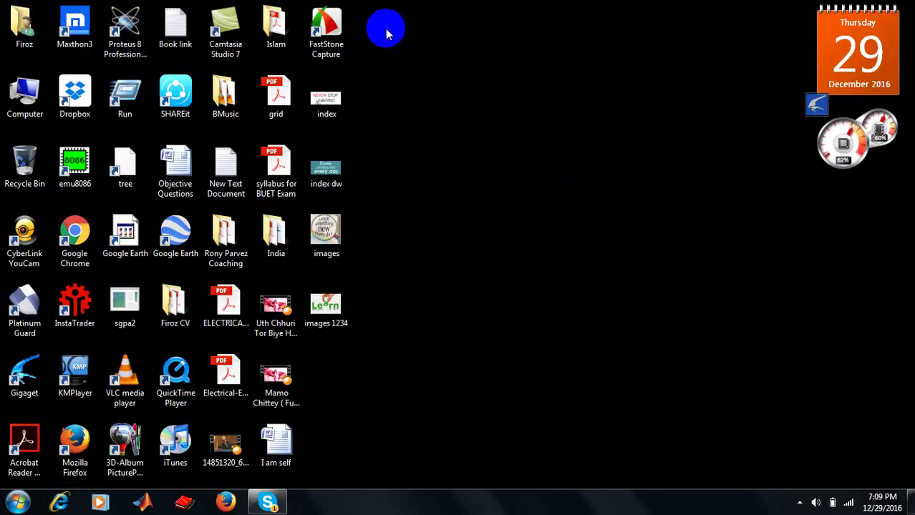
Examine the file size of the index image on the desktop through its file properties
drag(327, 100, 504, 116)
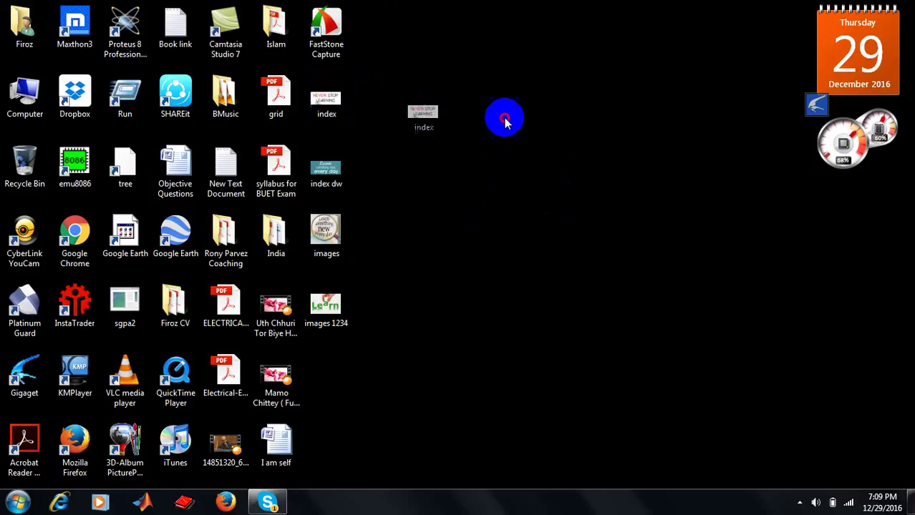
click(319, 95)
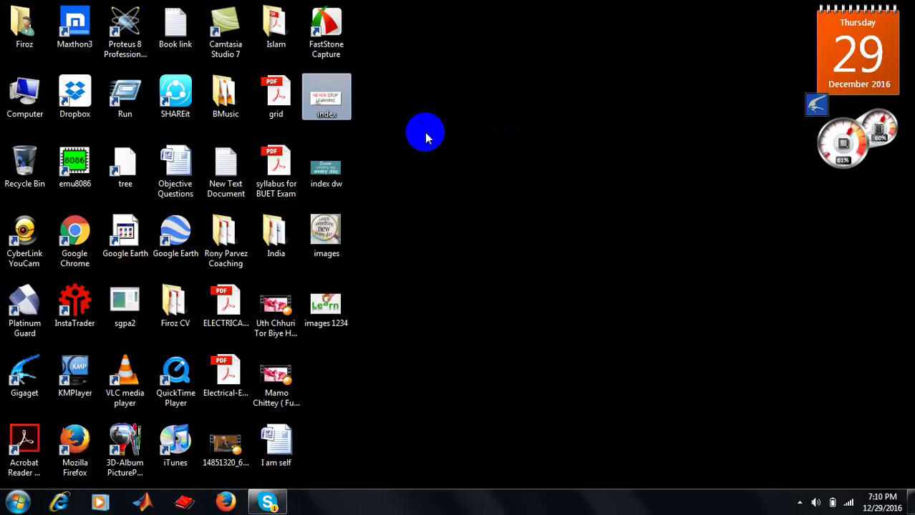
click(323, 102)
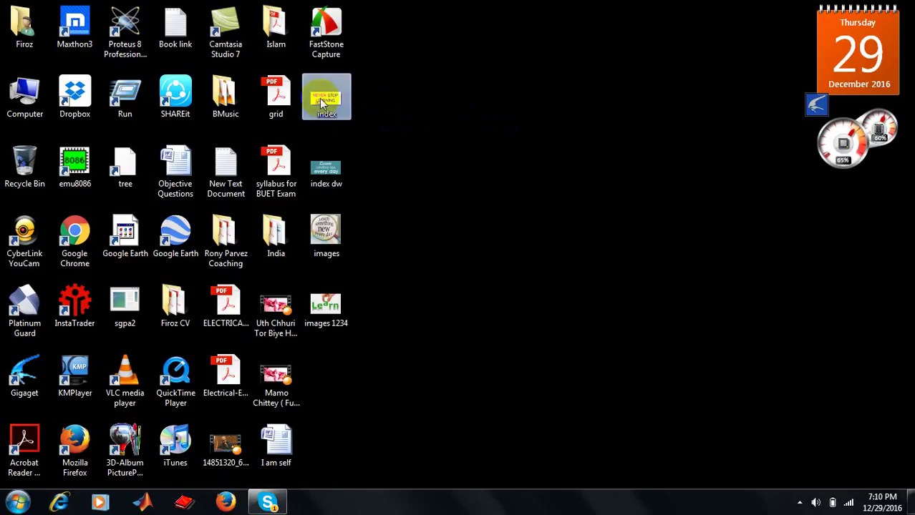
right_click(328, 98)
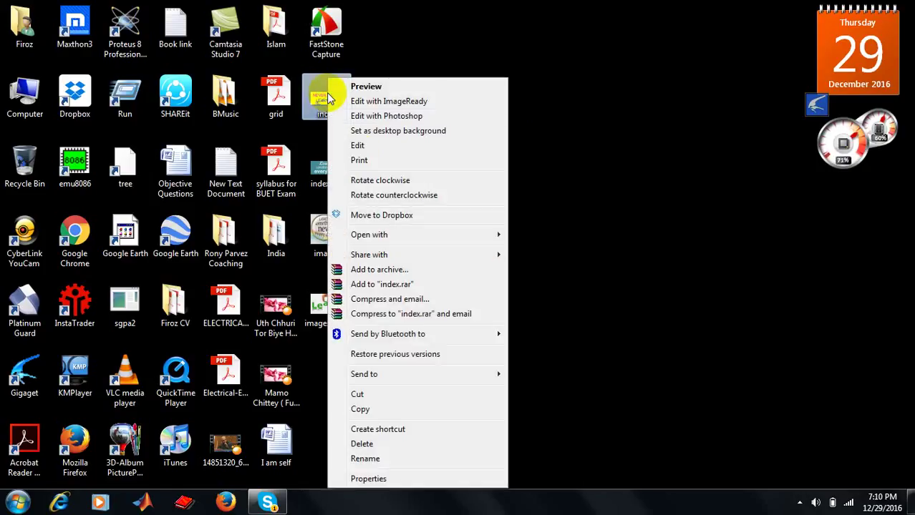
click(379, 476)
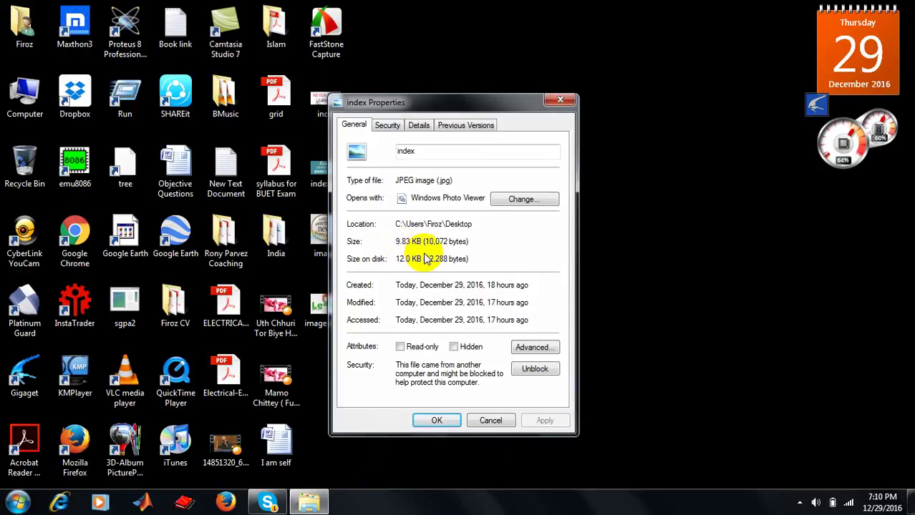
click(560, 99)
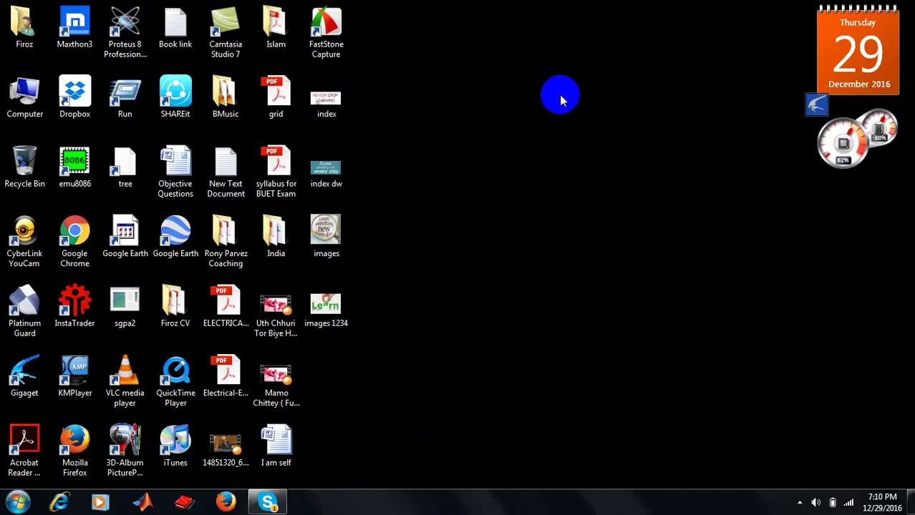
Open the index image from the desktop for editing in Paint
right_click(338, 104)
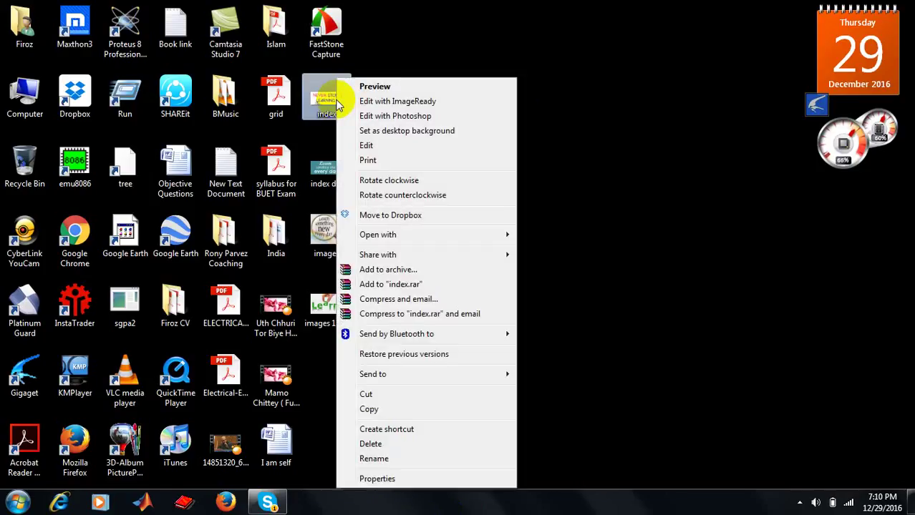
click(390, 145)
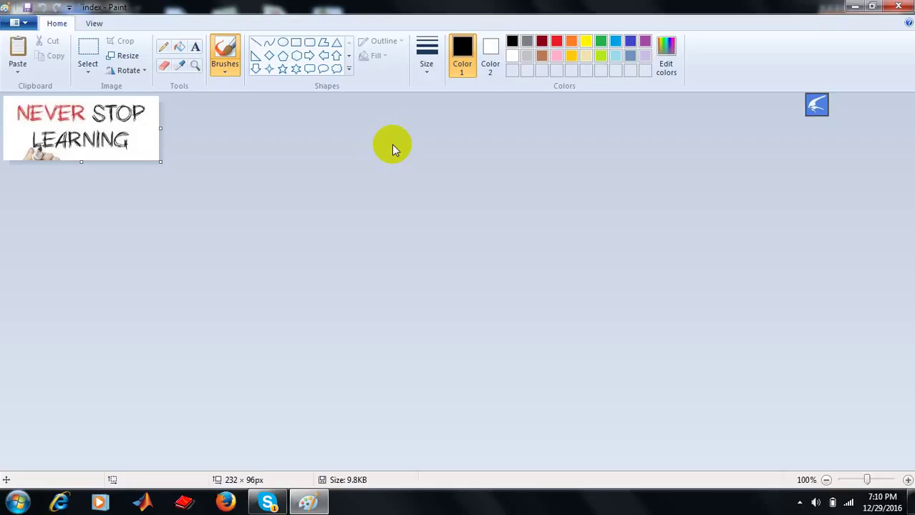
click(96, 24)
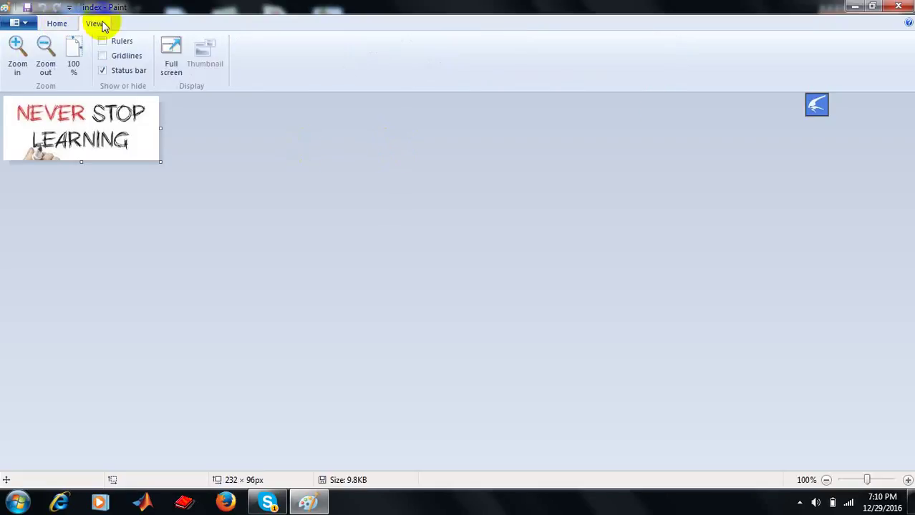
click(58, 25)
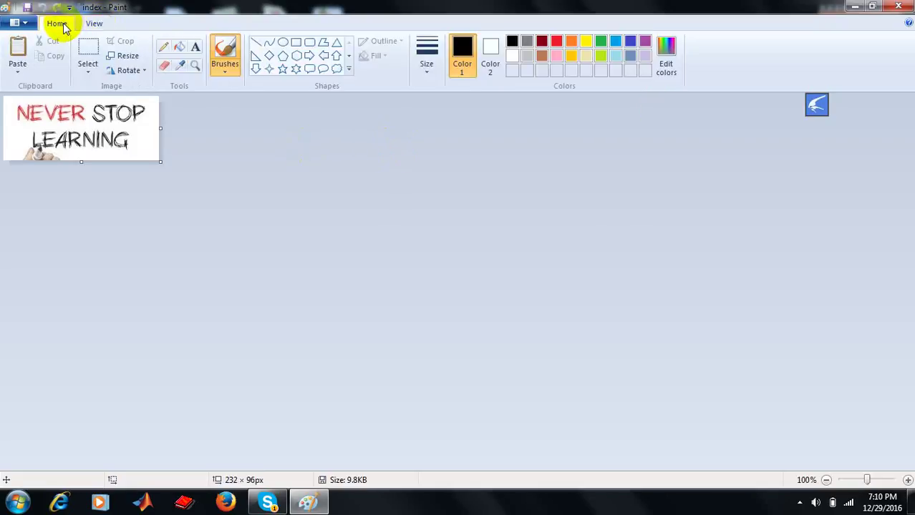
Set the resize percentages to 566 horizontal and 450 vertical, with Maintain aspect ratio turned off
click(111, 58)
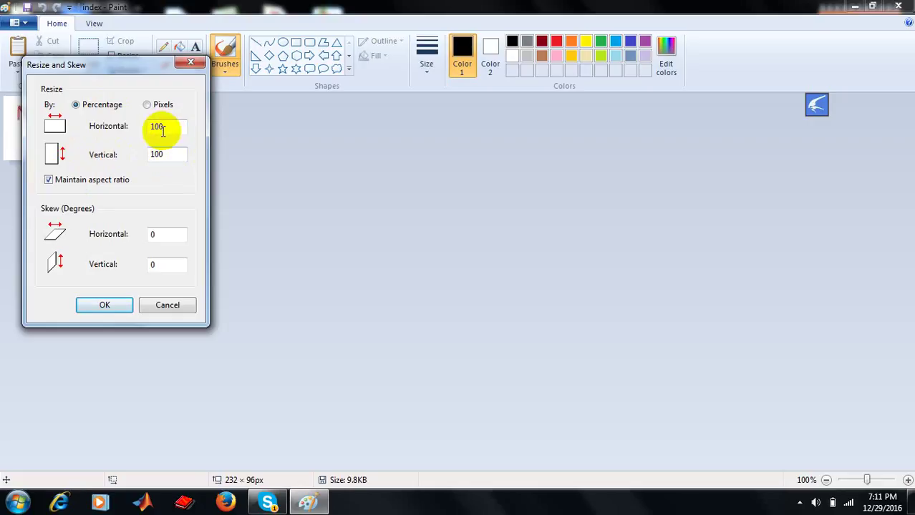
drag(167, 127, 146, 127)
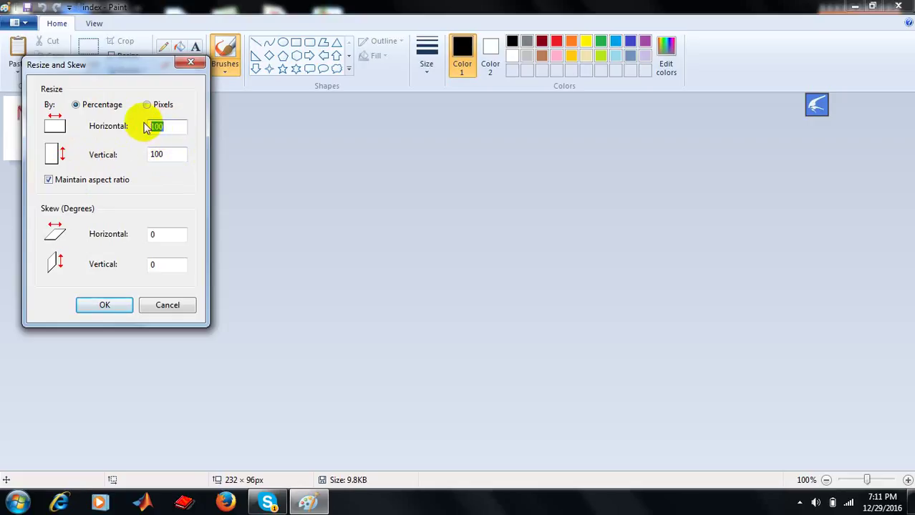
text(450)
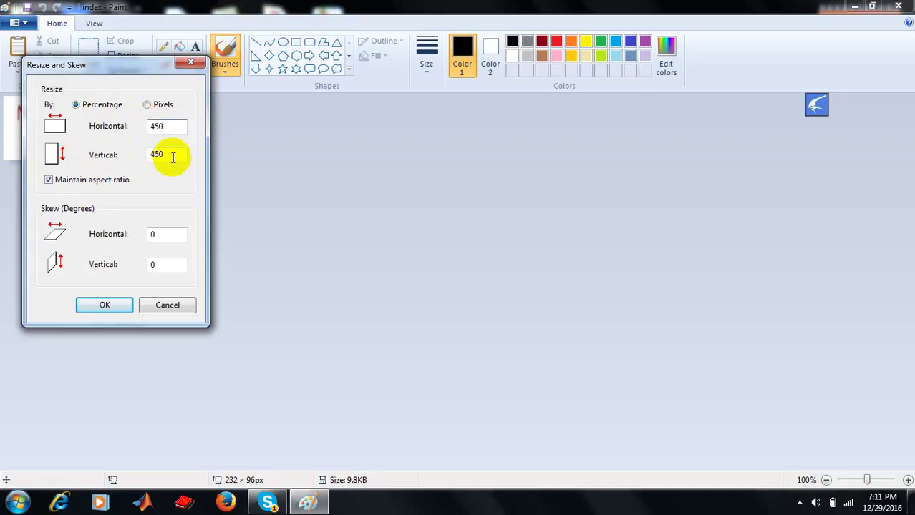
click(48, 180)
drag(169, 126, 120, 122)
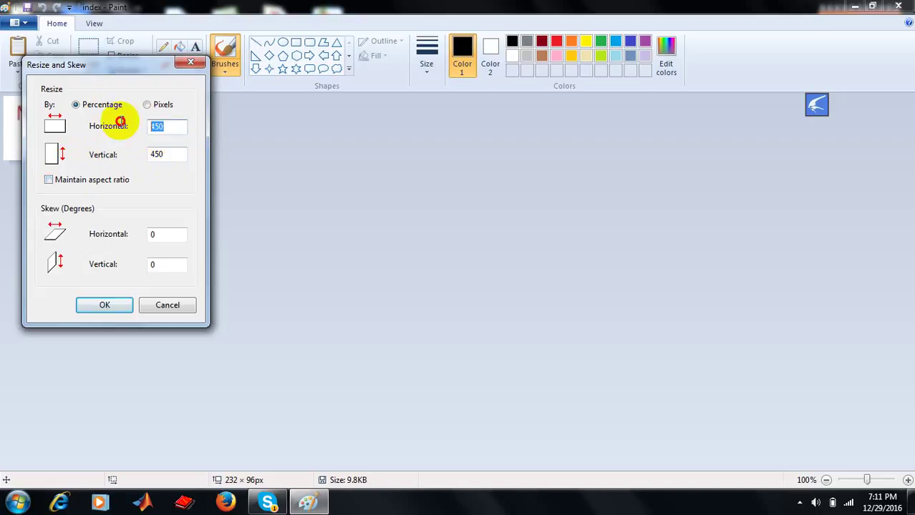
text(566)
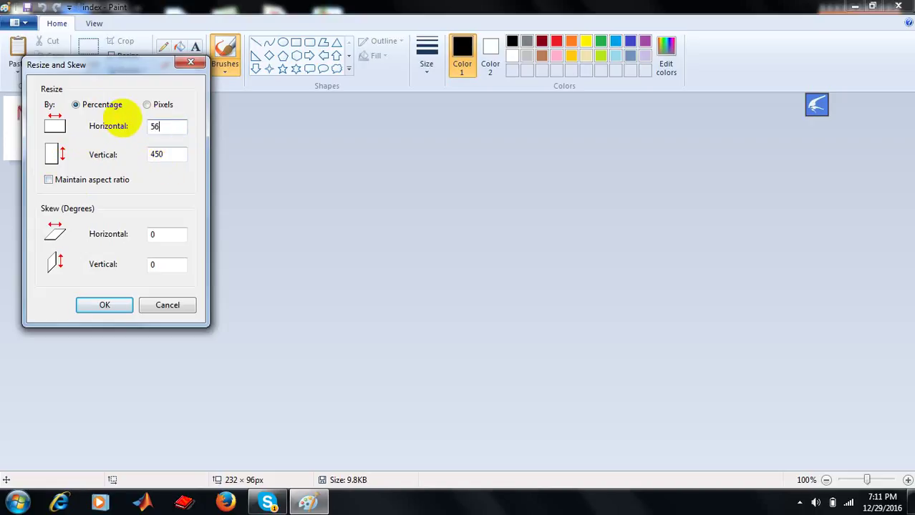
click(244, 172)
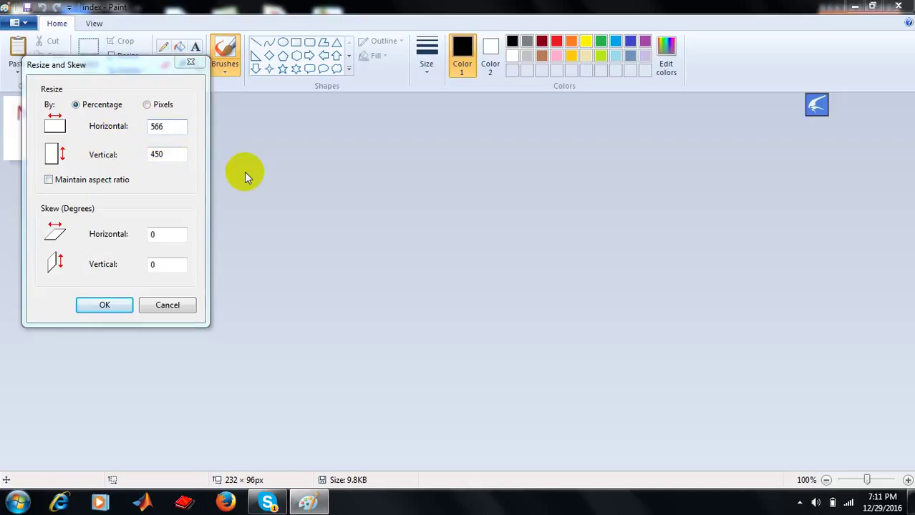
Resize the image by pixels to 100 horizontal and 80 vertical
click(148, 108)
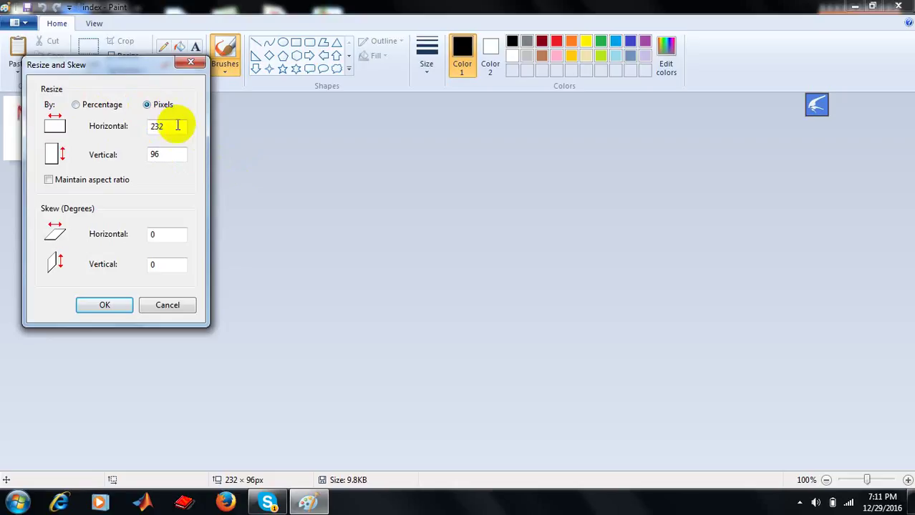
drag(178, 126, 137, 126)
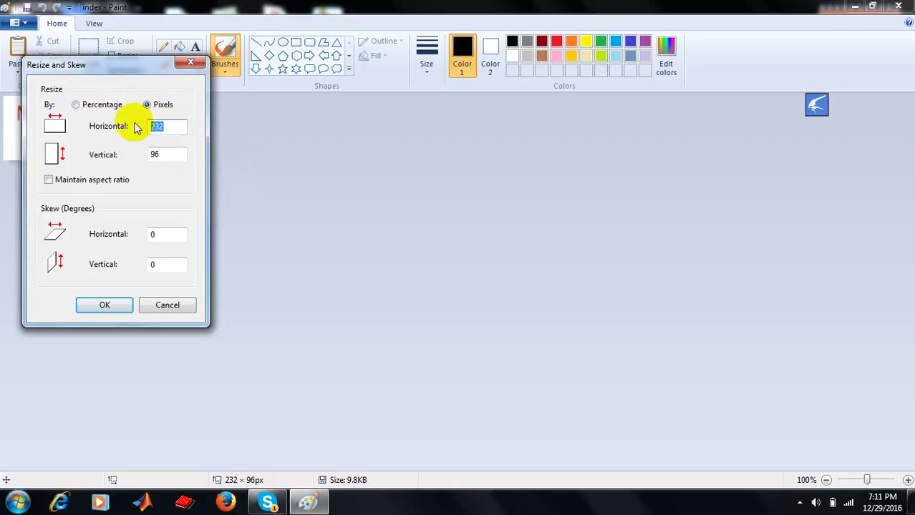
text(100)
click(174, 153)
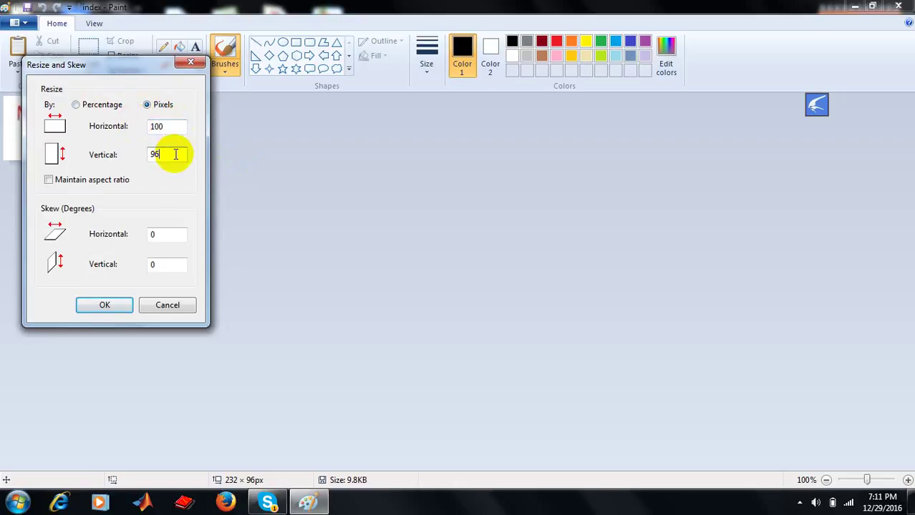
key(BackSpace)
key(BackSpace)
text(80)
click(118, 304)
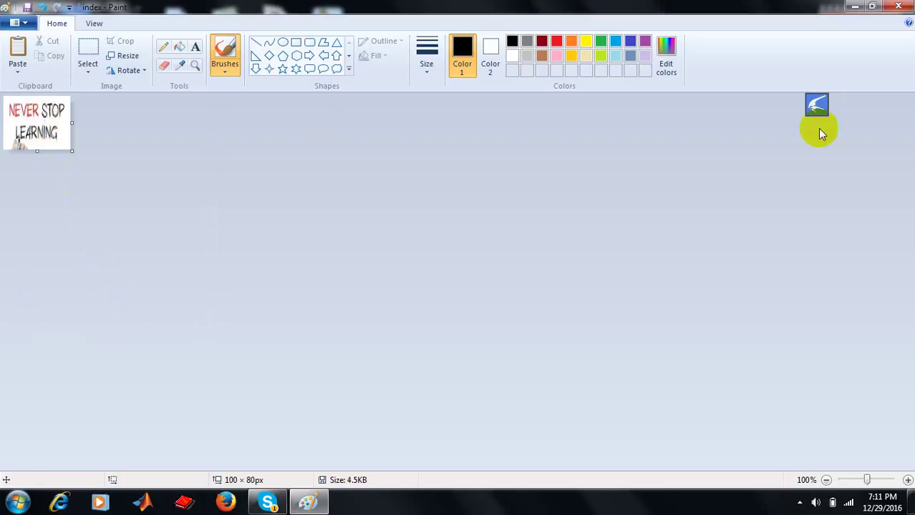
Return to the desktop and check the resized index image's file size in its properties
click(853, 7)
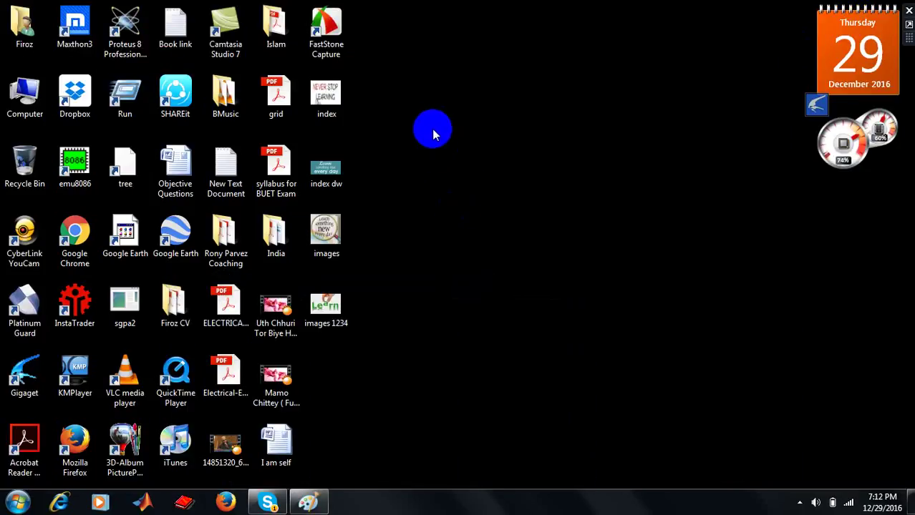
click(328, 116)
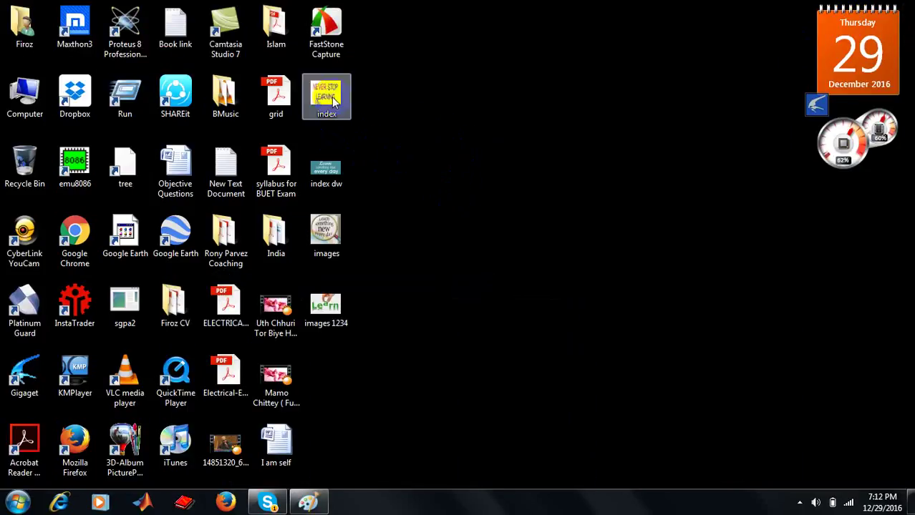
right_click(333, 101)
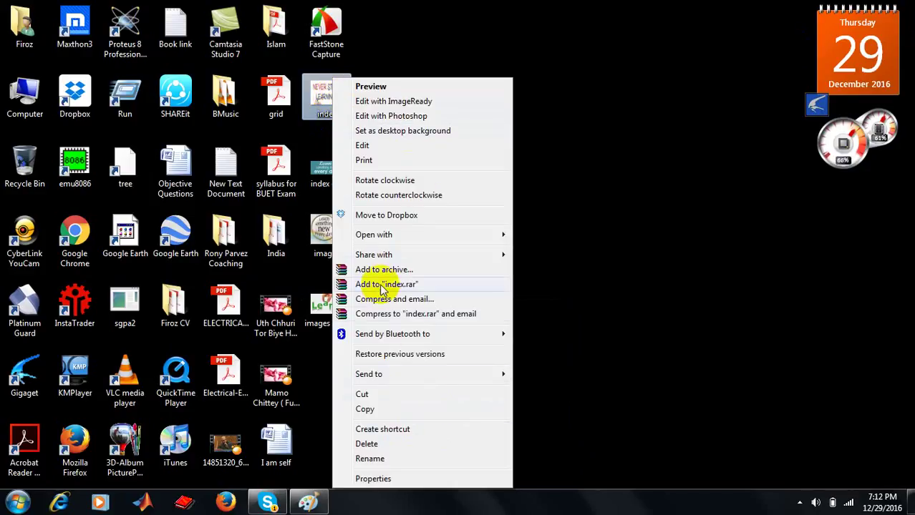
click(379, 478)
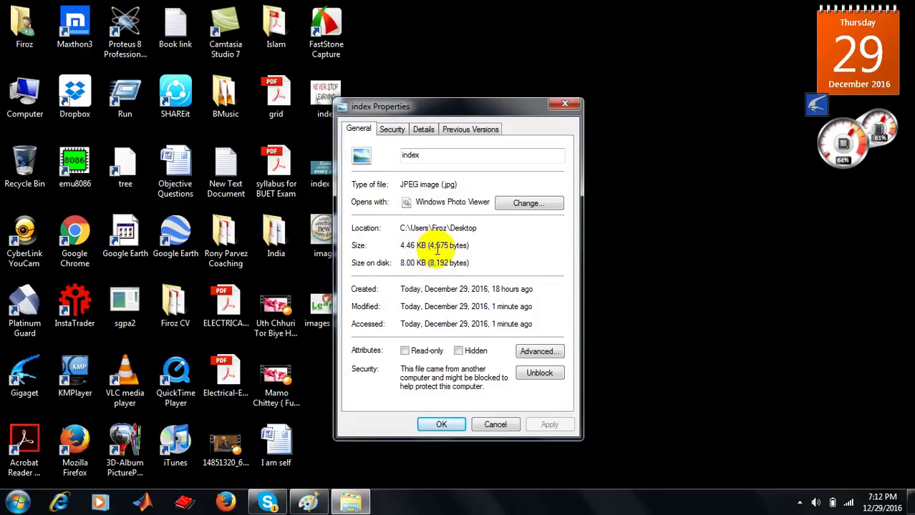
click(560, 105)
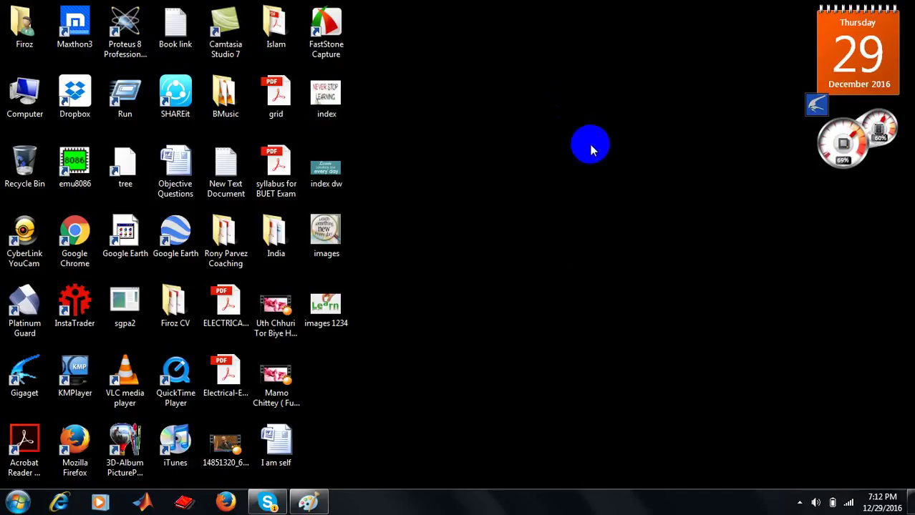
Open the desktop file named images in Adobe Photoshop CS and maximize its document window
right_click(331, 234)
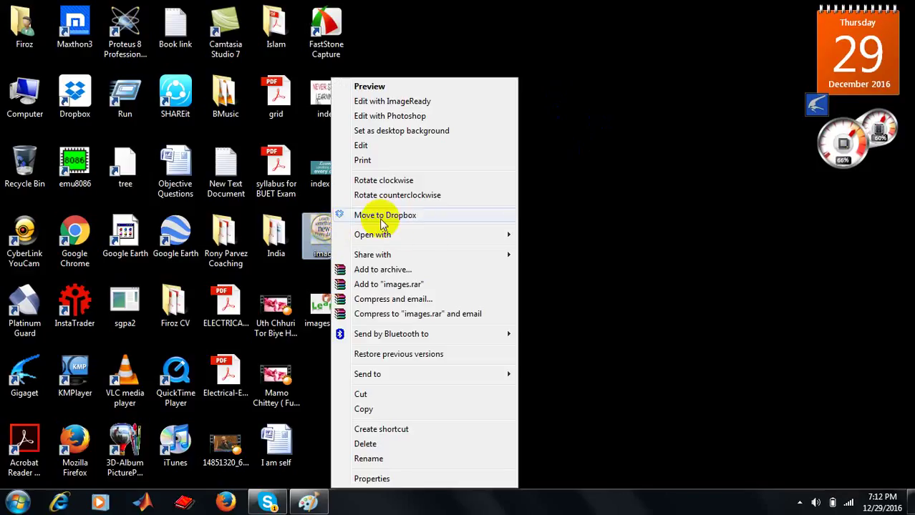
mouse_move(470, 234)
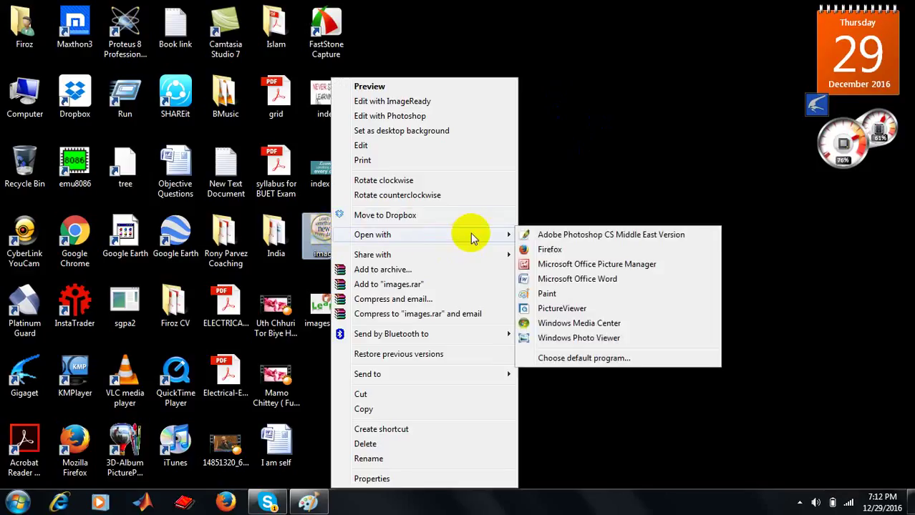
click(570, 236)
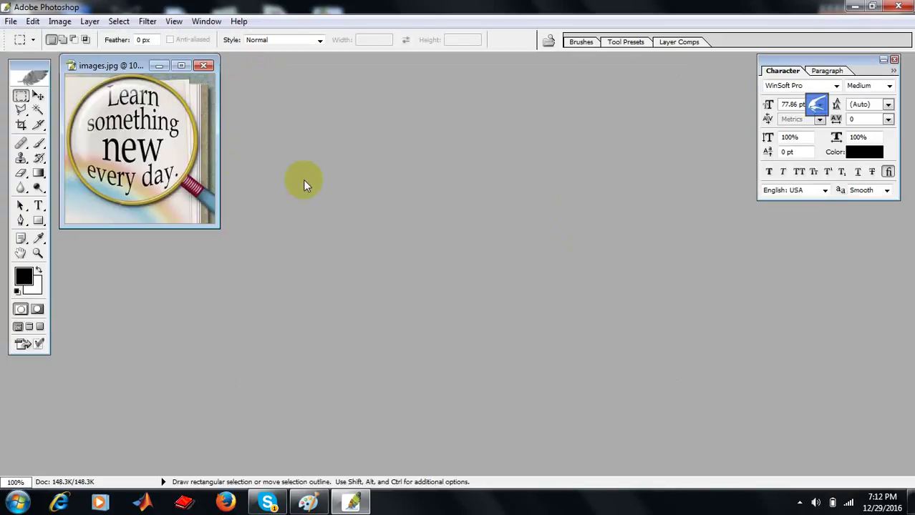
click(181, 66)
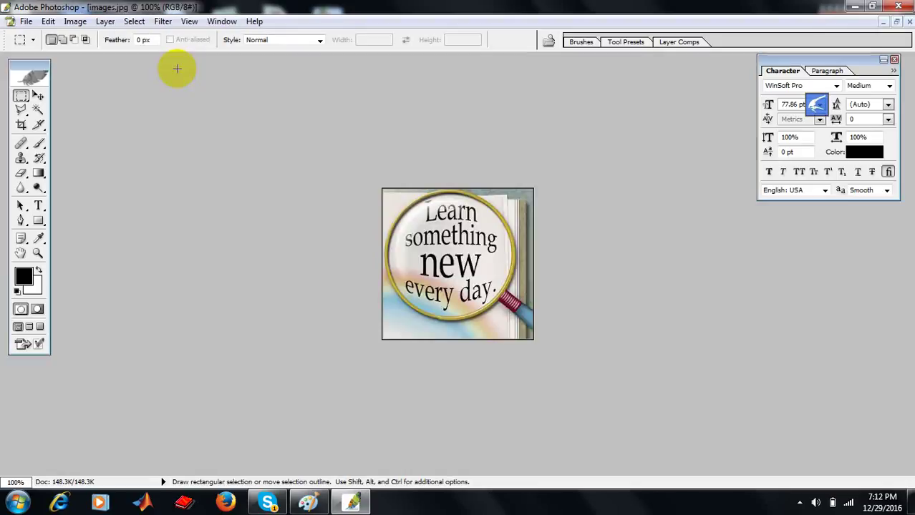
Select the entire magnifying-glass image and copy it to the clipboard
key(ctrl+a)
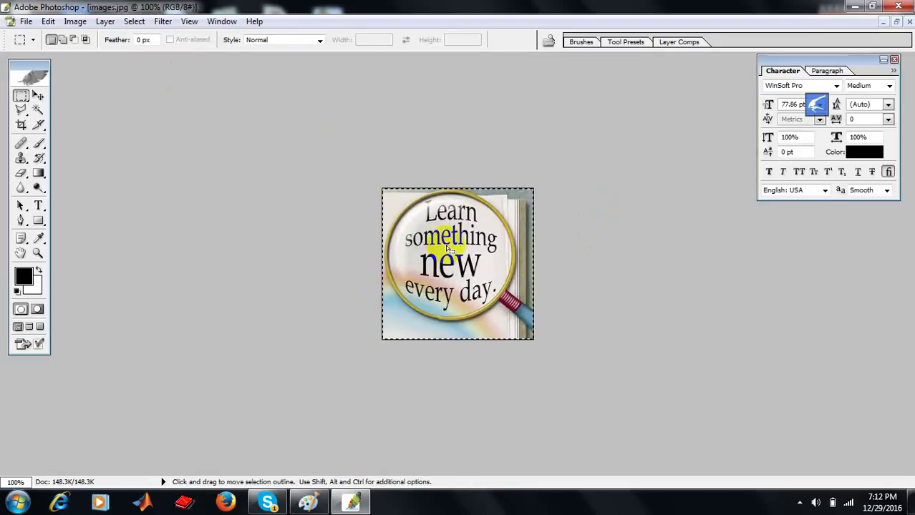
key(ctrl+c)
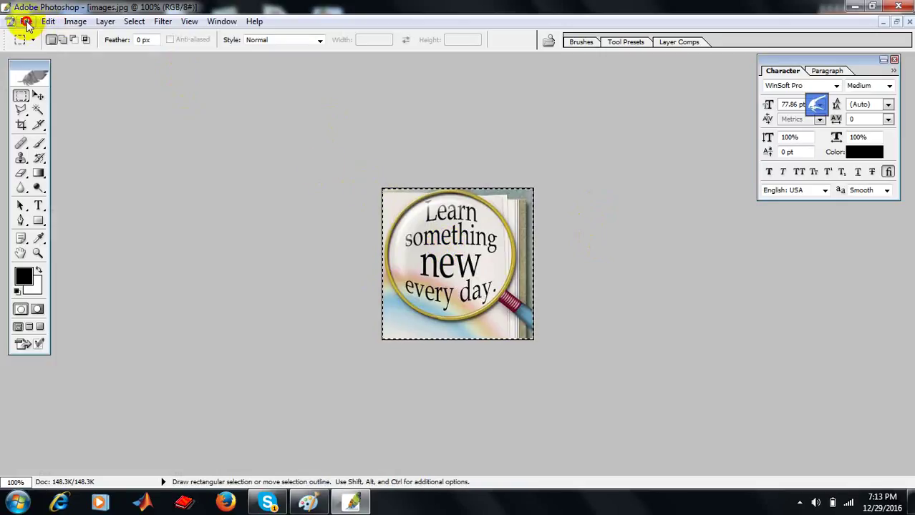
Create a new document 400 pixels wide and 220 pixels high, keeping the width unit as pixels
click(26, 21)
mouse_move(48, 22)
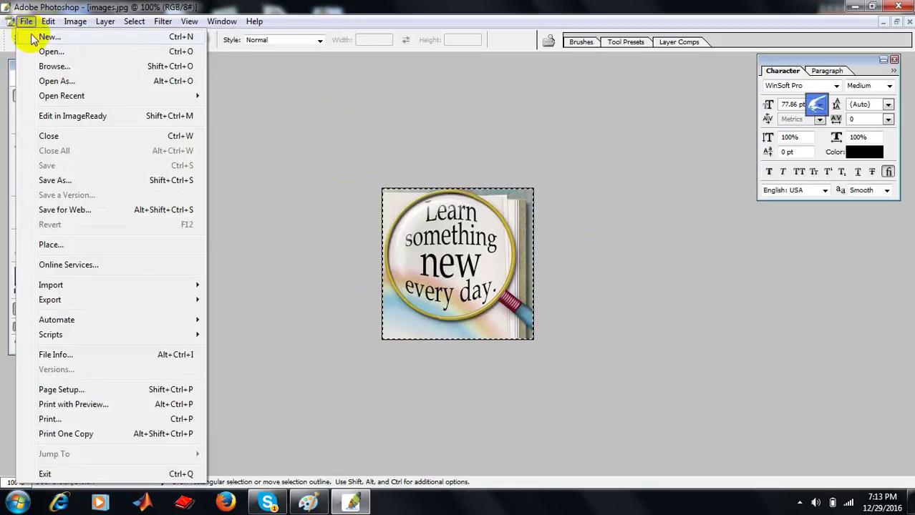
click(35, 36)
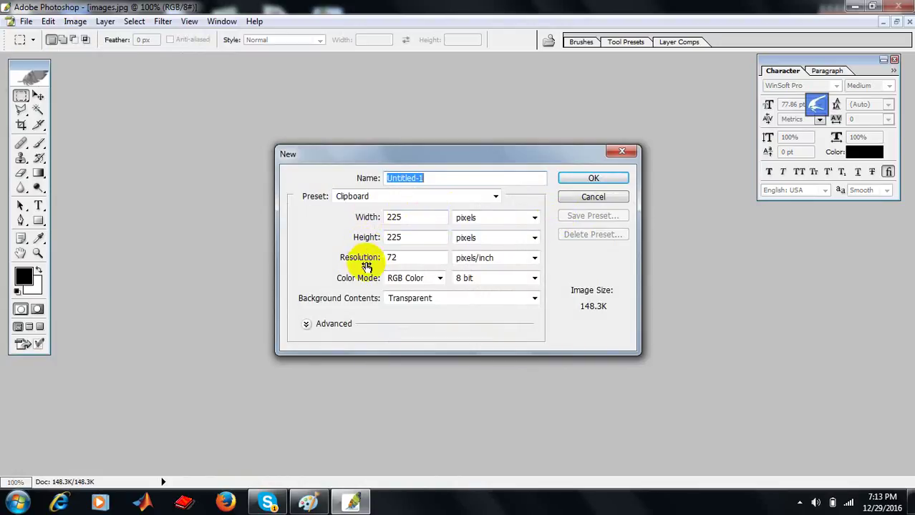
click(533, 218)
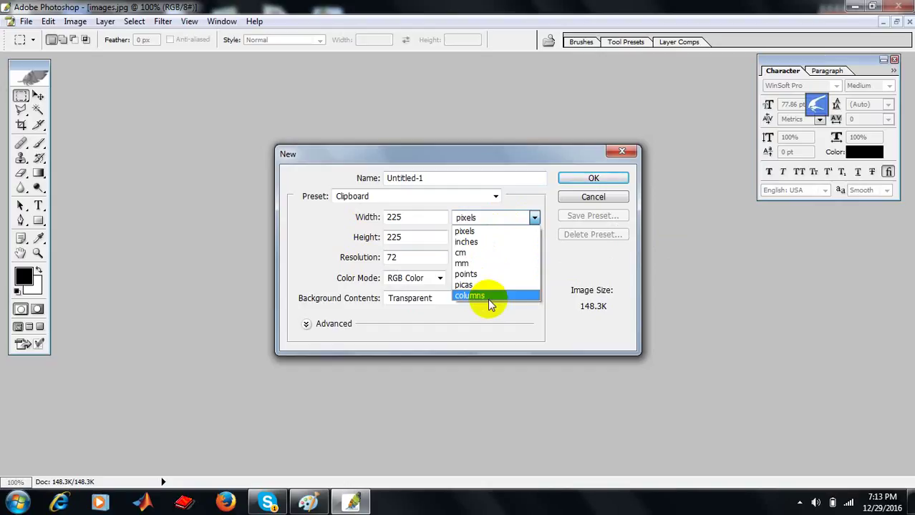
click(737, 303)
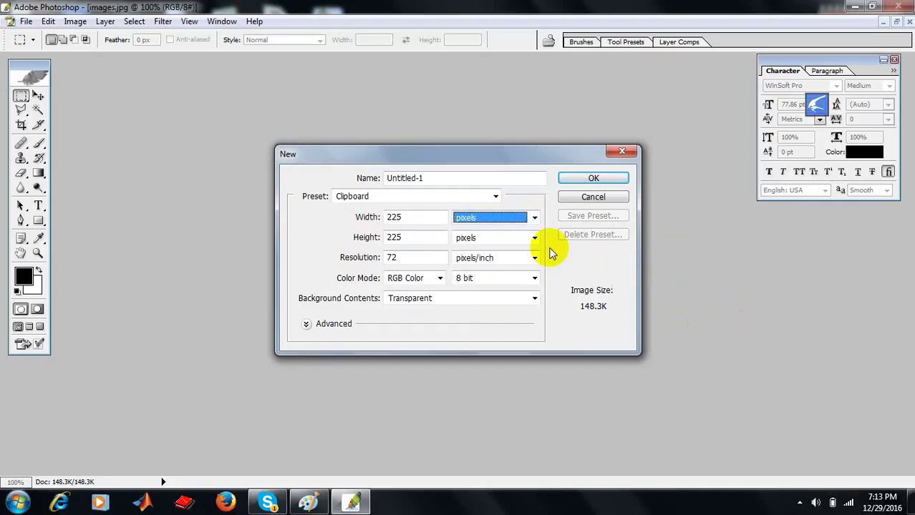
click(534, 217)
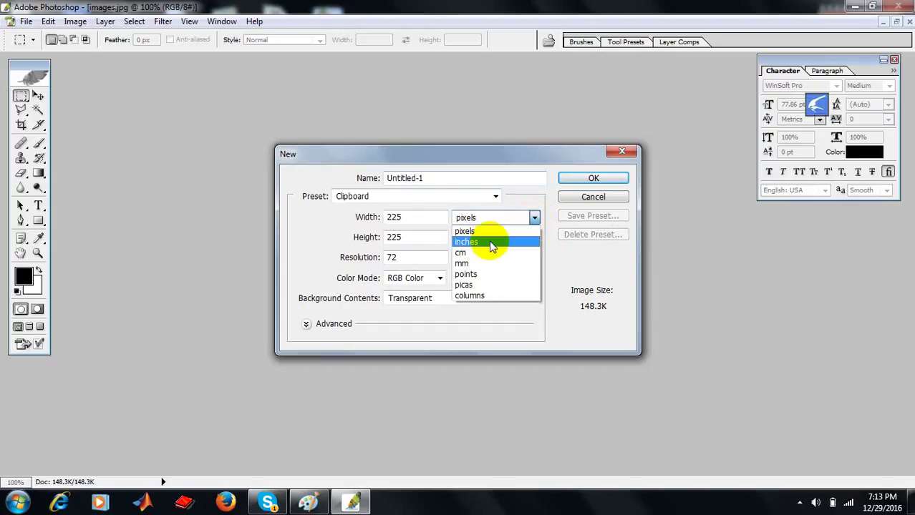
click(474, 231)
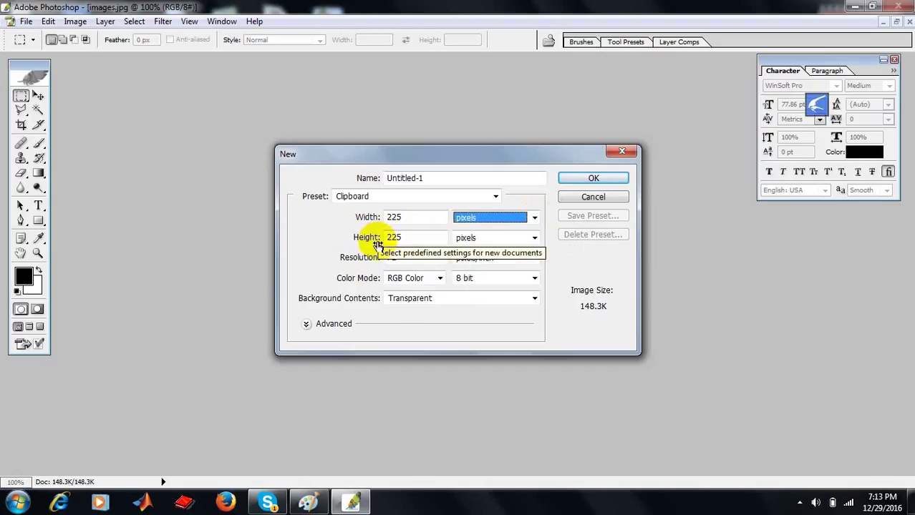
drag(409, 217, 385, 217)
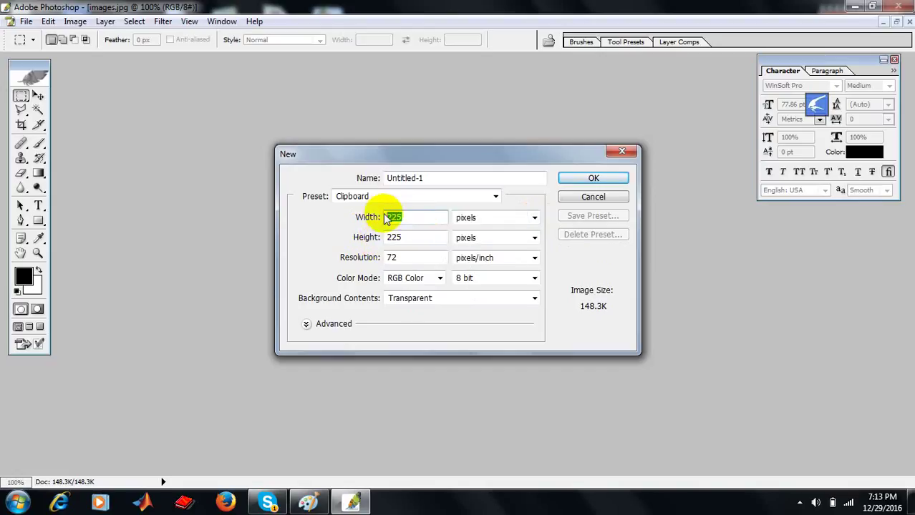
text(400)
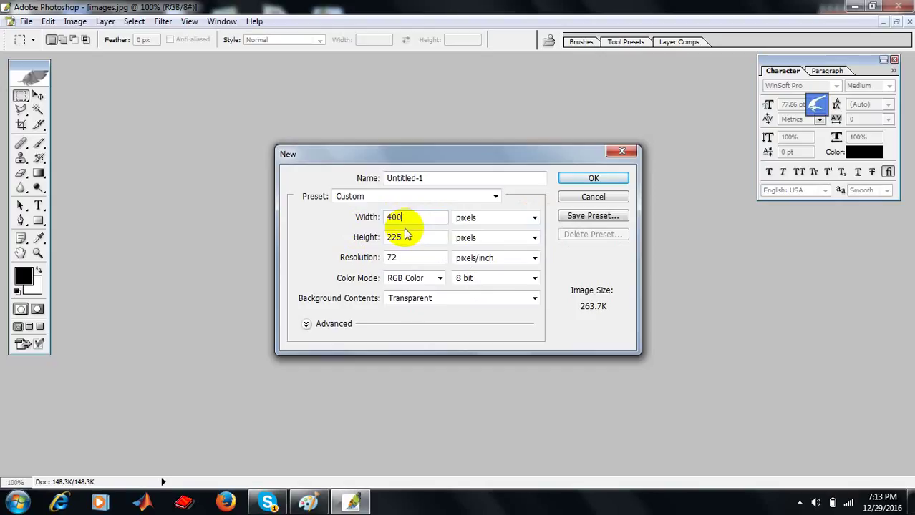
drag(408, 238, 373, 235)
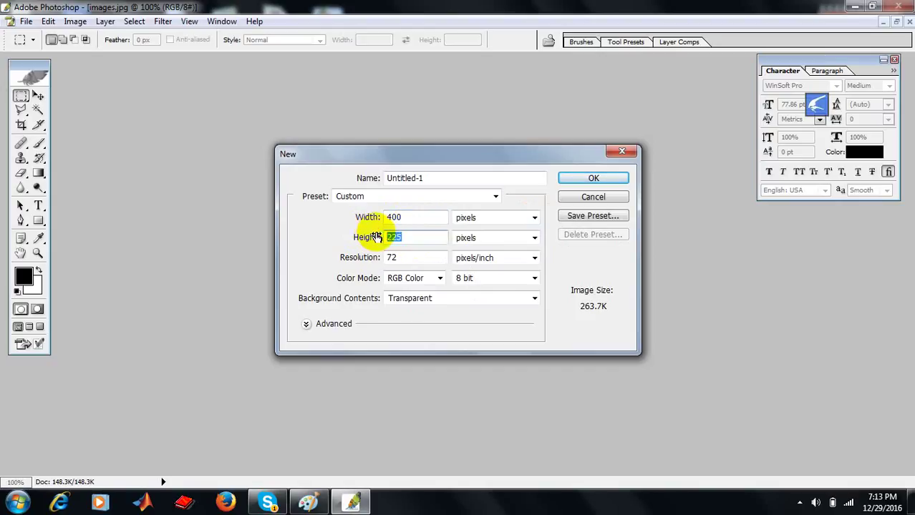
text(220)
click(602, 177)
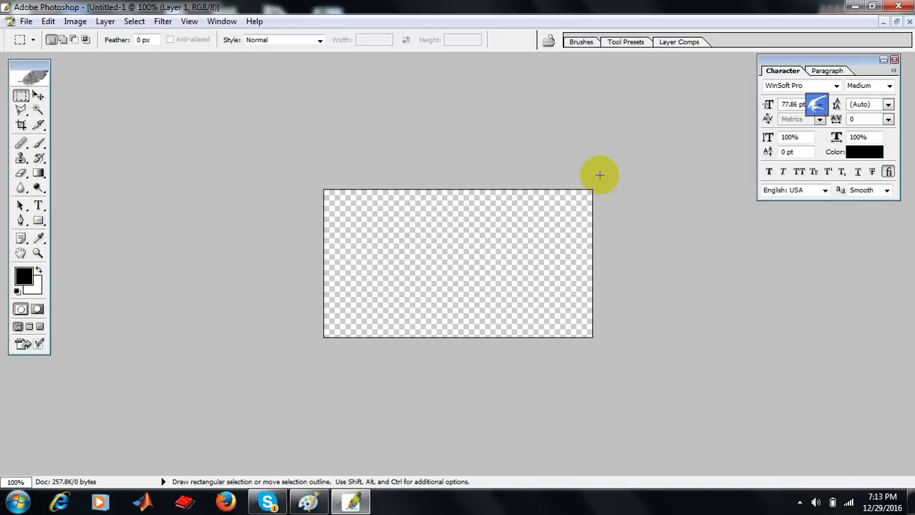
Paste the copied image into the new document and start a free transform on it
key(ctrl+v)
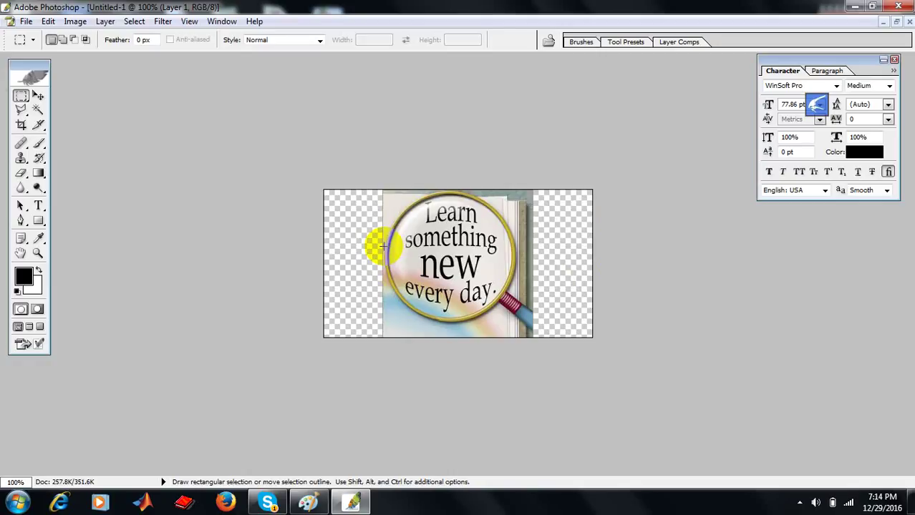
key(ctrl+t)
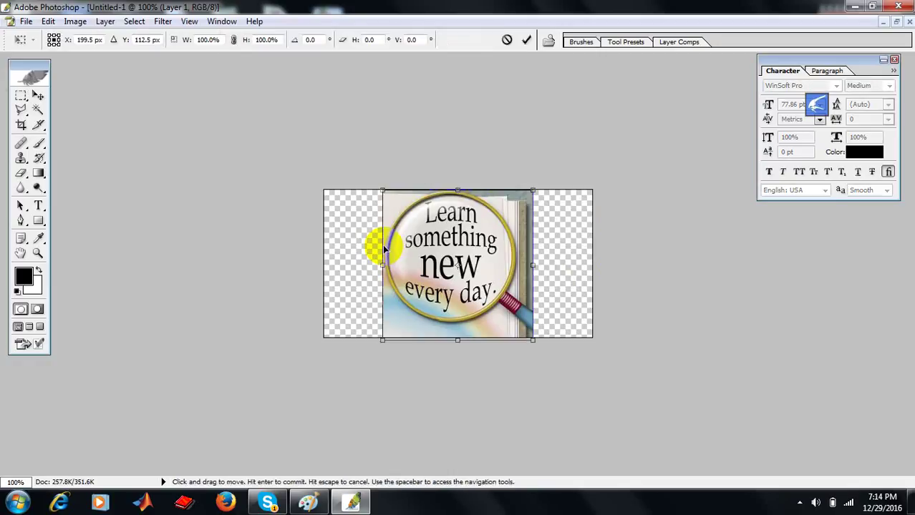